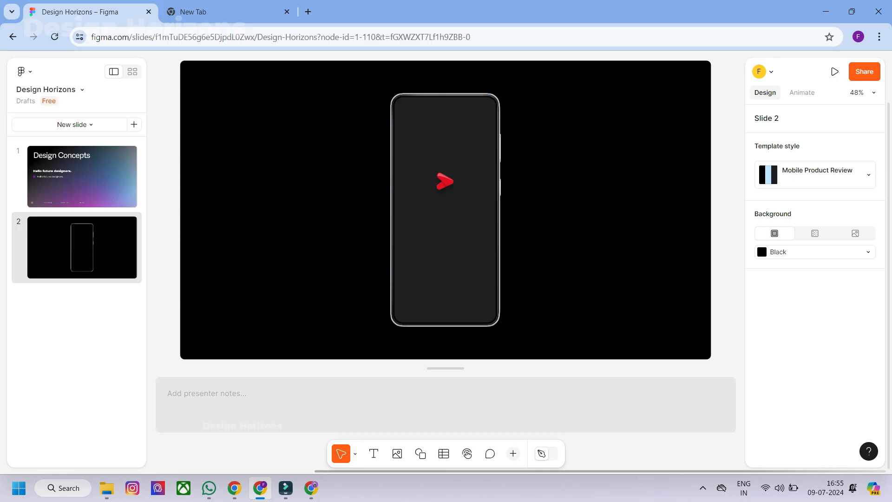
- Present the deck from the phone prototype slide, flip to the Design Concepts slide and return to the prototype
click(445, 181)
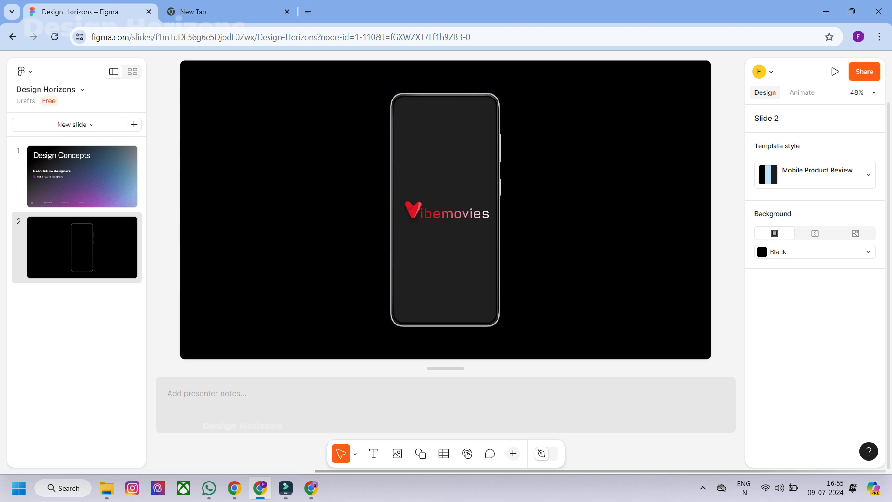
mouse_move(834, 72)
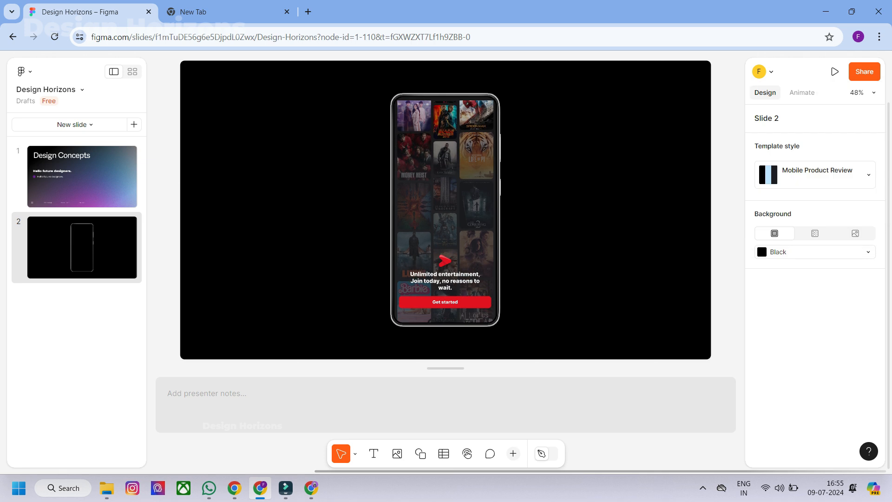
click(726, 150)
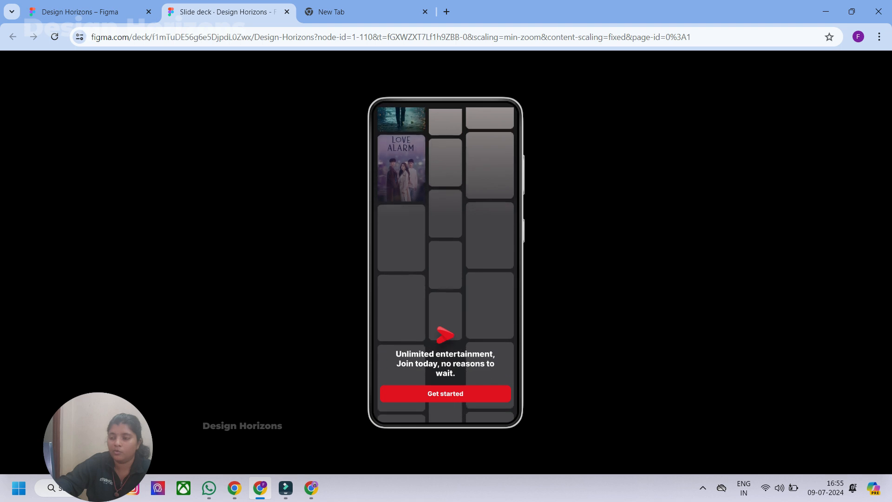
key(Right)
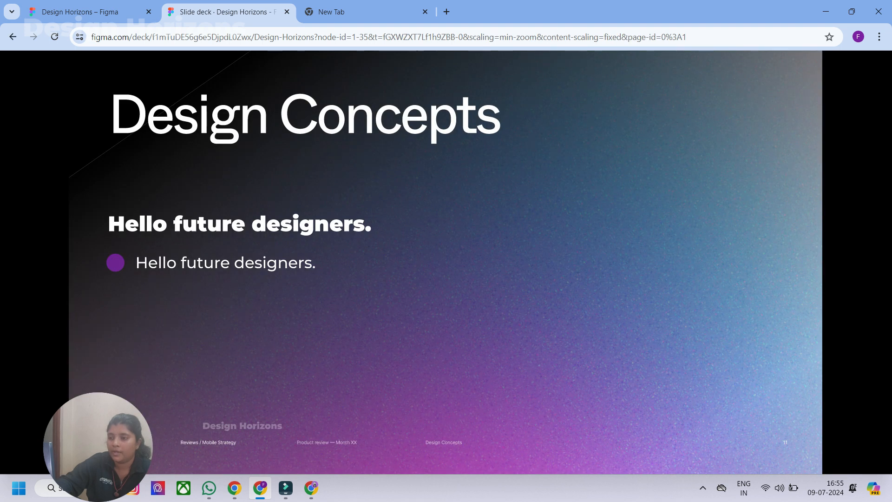
key(Left)
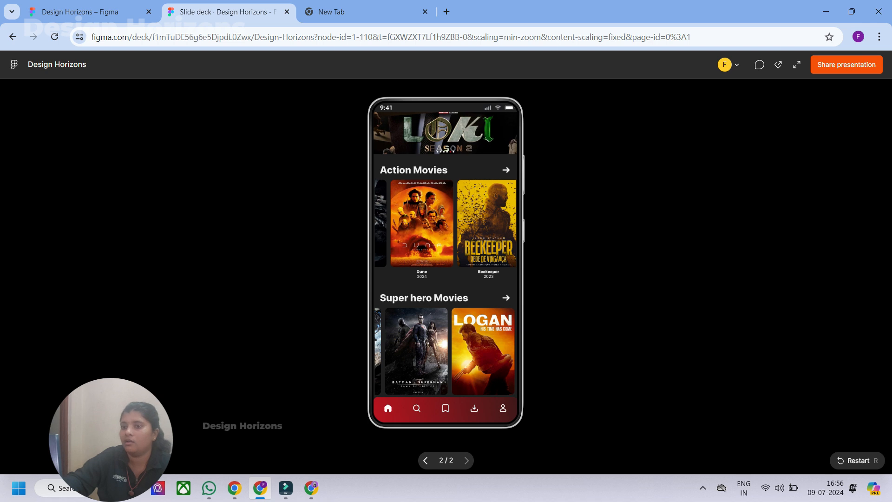
- Return to the editor and set slide 2's background to the light blue Accent 5 template colour
click(88, 12)
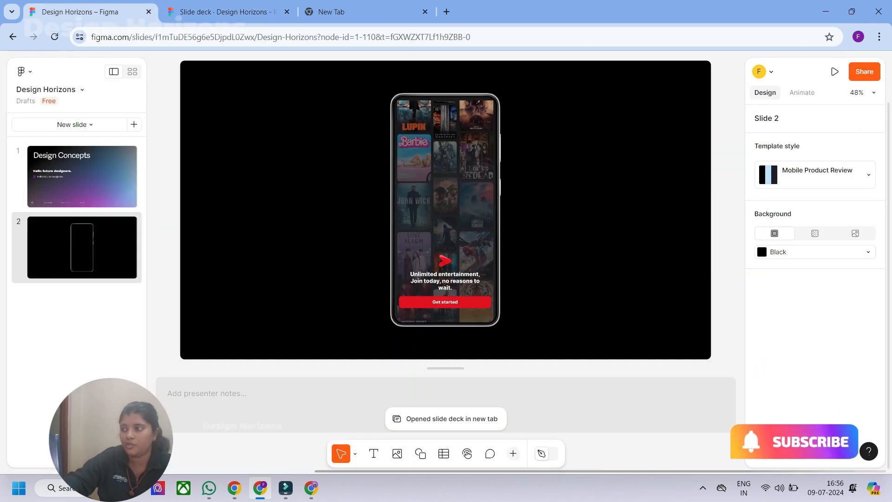
click(82, 247)
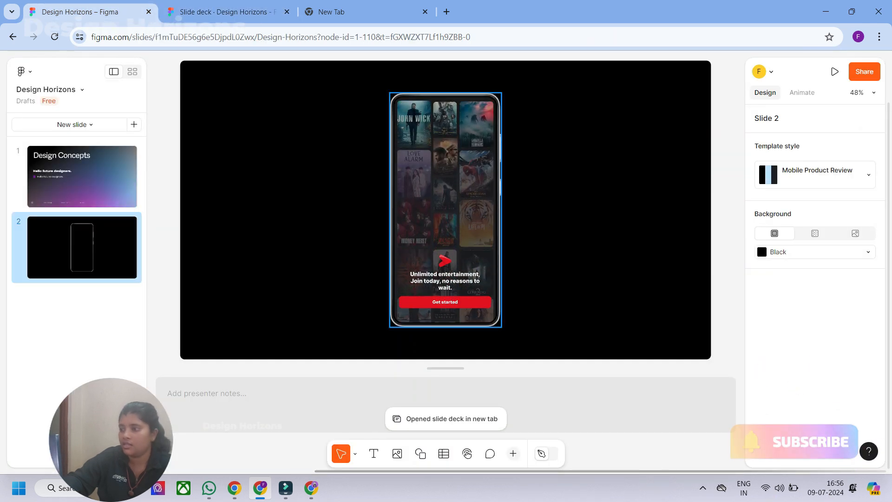
click(790, 251)
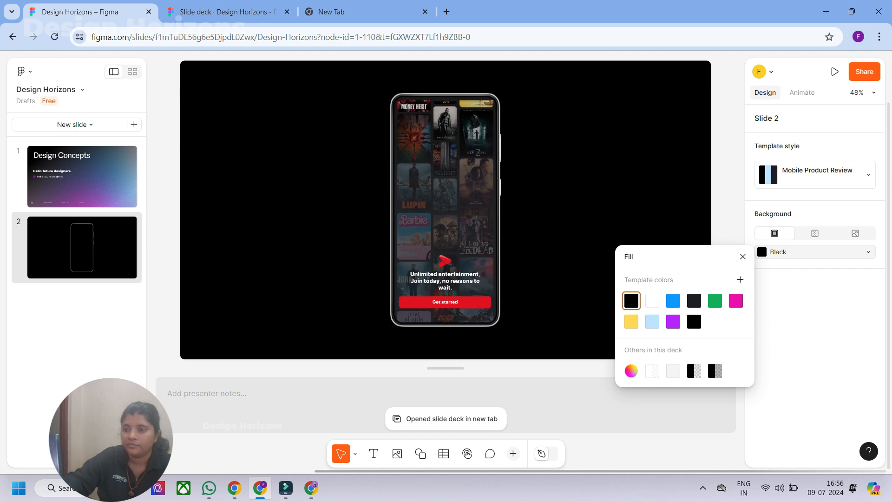
click(652, 320)
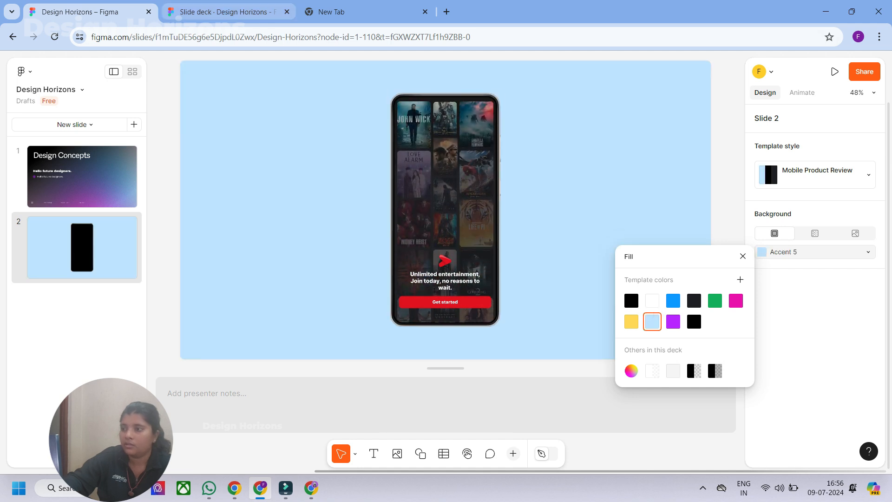
- Check slide 2 in the open presentation in full screen, return to the editor and close the fill colours
click(227, 12)
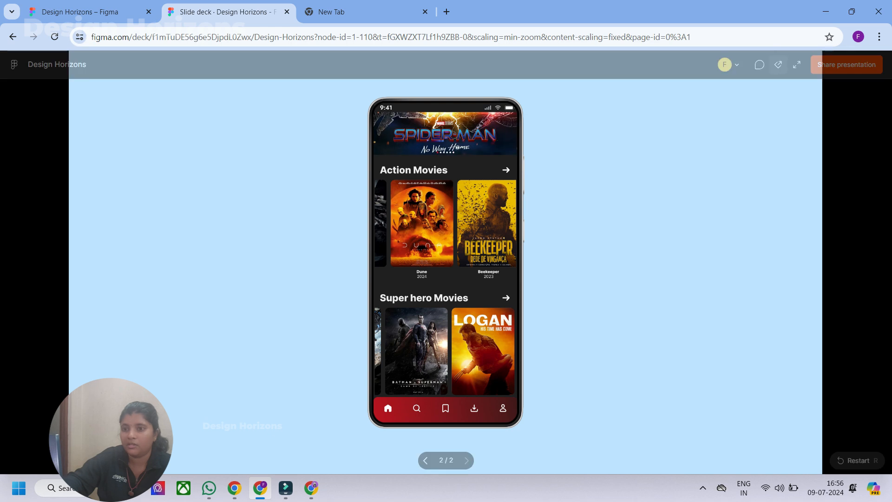
key(f)
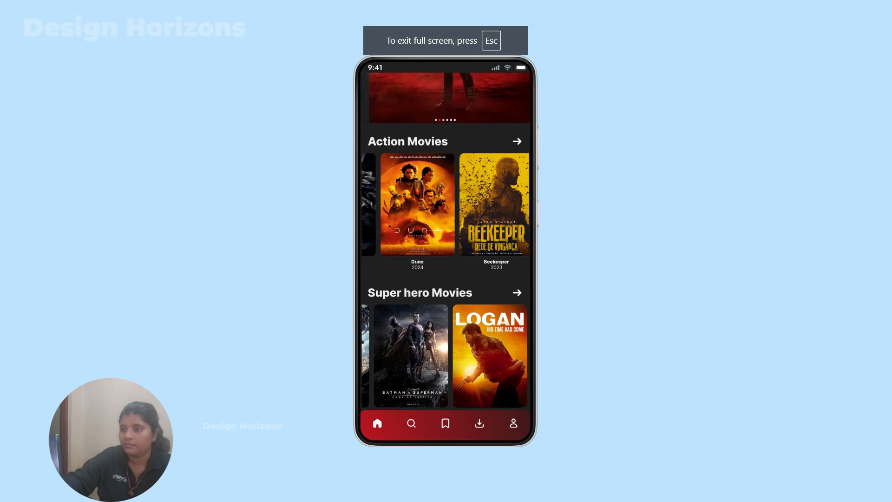
key(Escape)
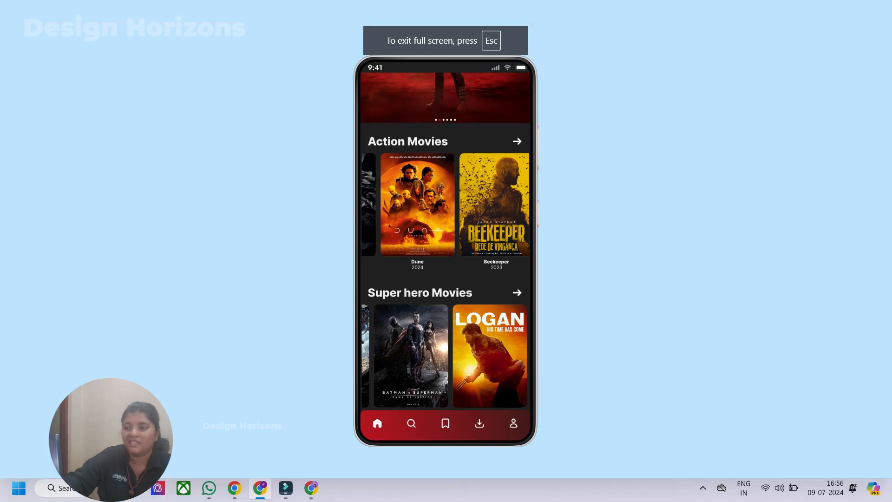
click(91, 12)
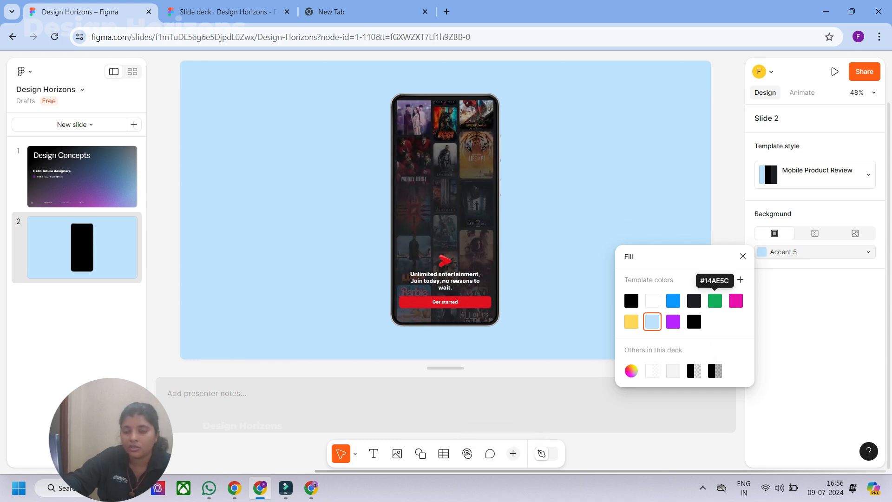
click(743, 256)
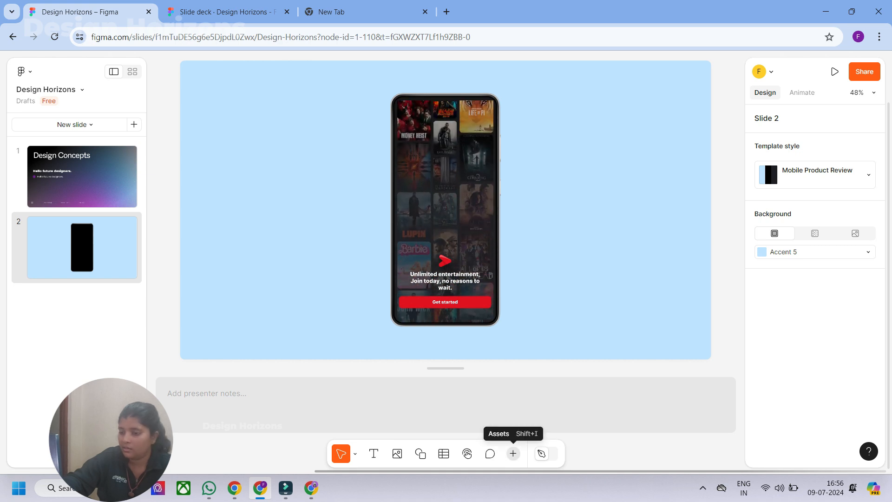
- Search the assets library for "arrow" and browse the matching icons
click(512, 453)
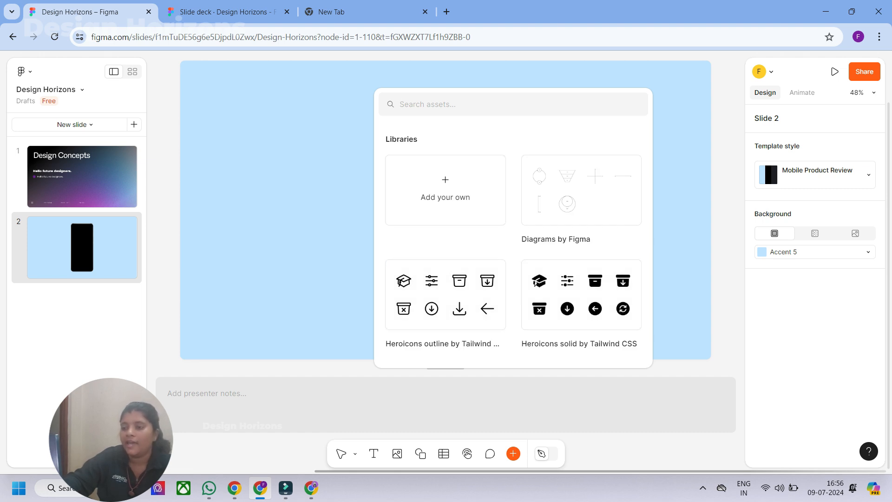
text(arrow)
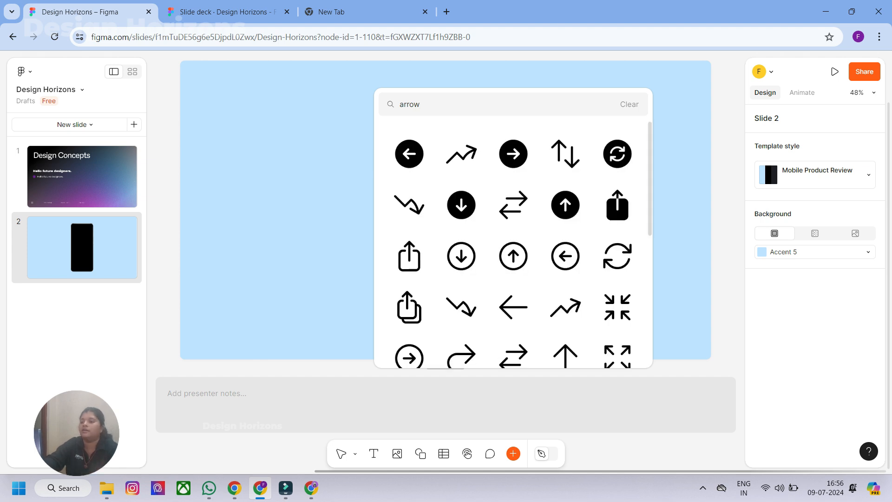
scroll(405, 298, down, 10)
scroll(405, 298, up, 10)
- Search the assets library for "home" icons
key(ctrl+a)
text(homw)
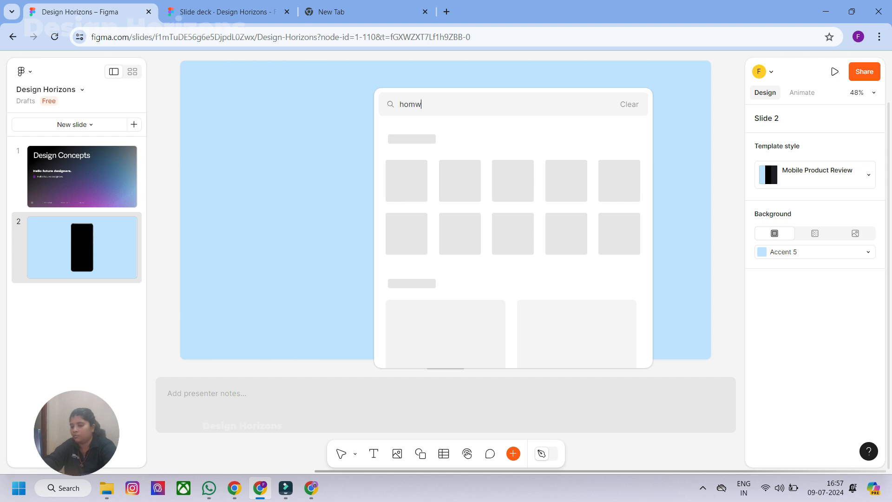
key(BackSpace)
text(e)
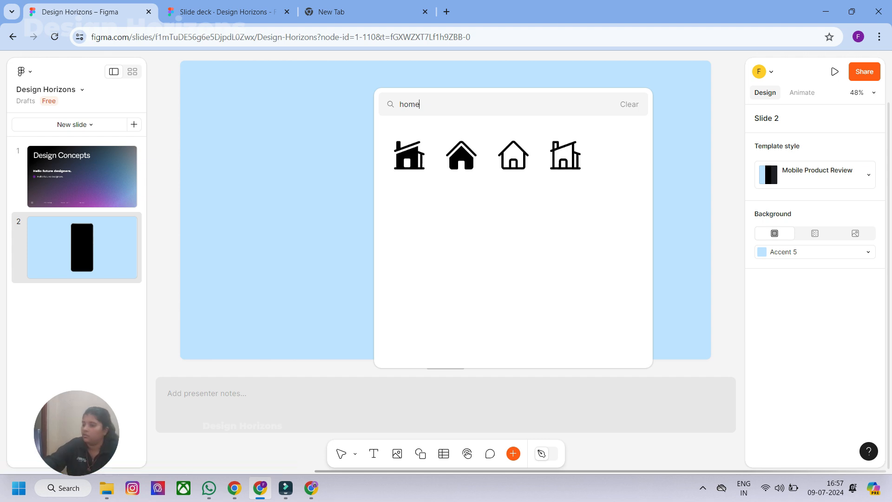
- Search the assets library for "search" icons and clear the query
key(ctrl+a)
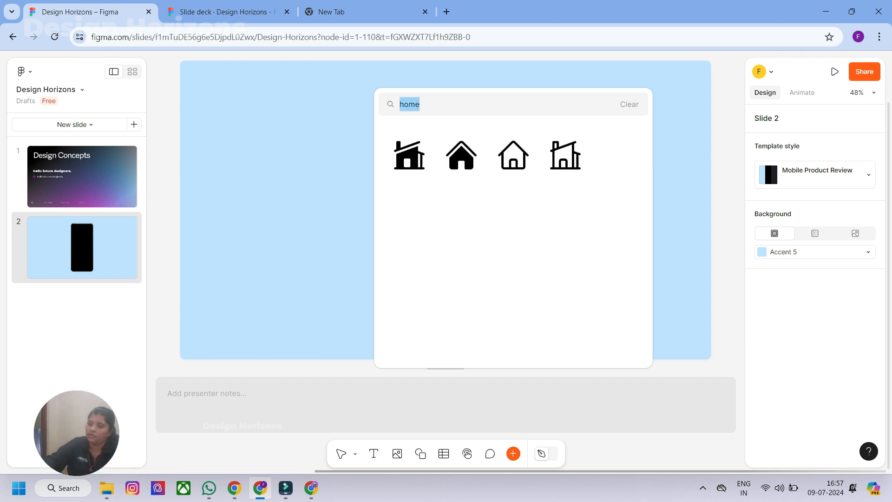
key(BackSpace)
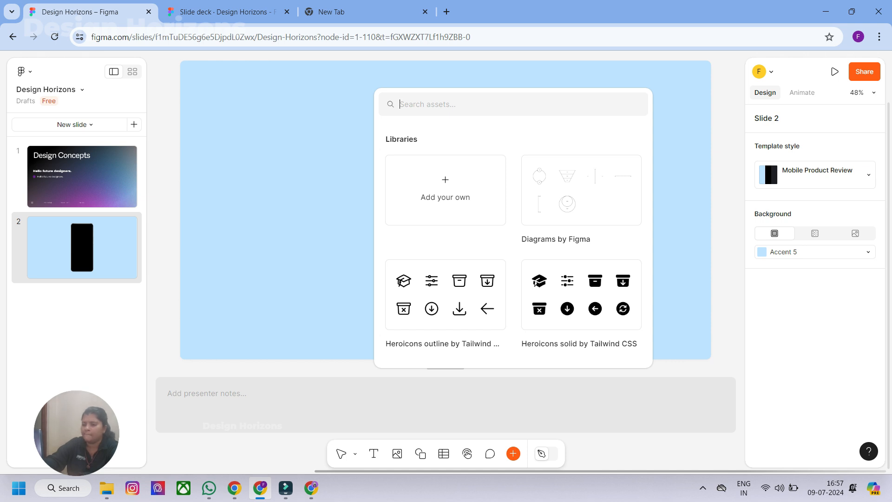
text(search)
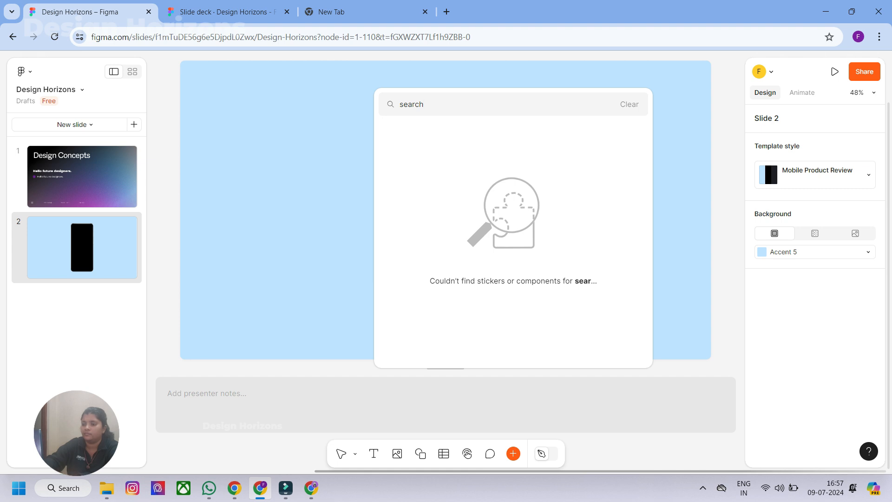
key(BackSpace)
key(BackSpace)
key(BackSpace)
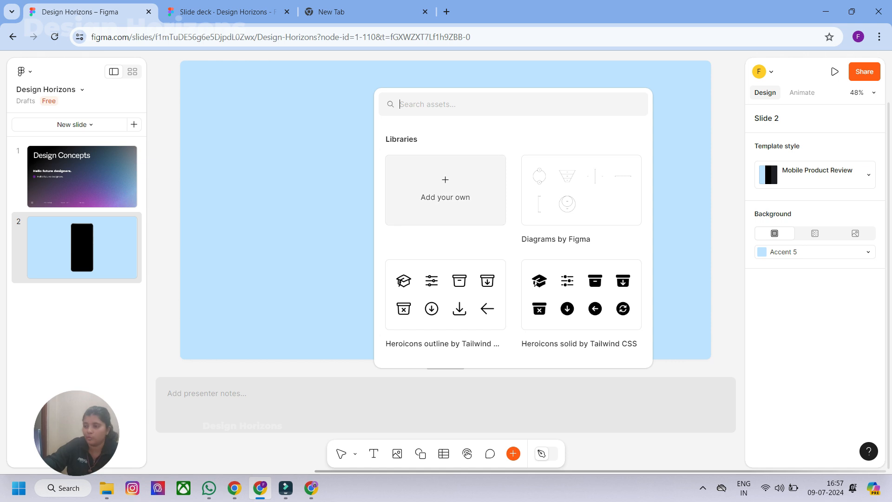
- Look for a "material" library to add to the assets and close the library manager
click(445, 188)
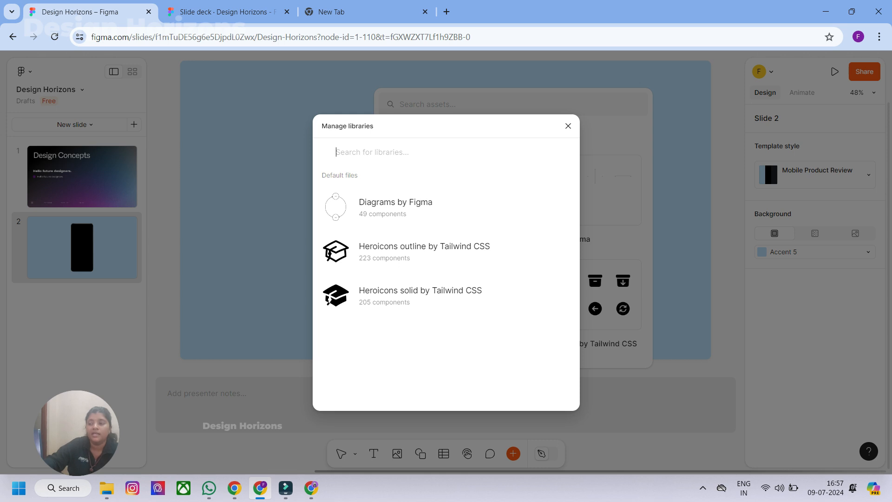
text(material)
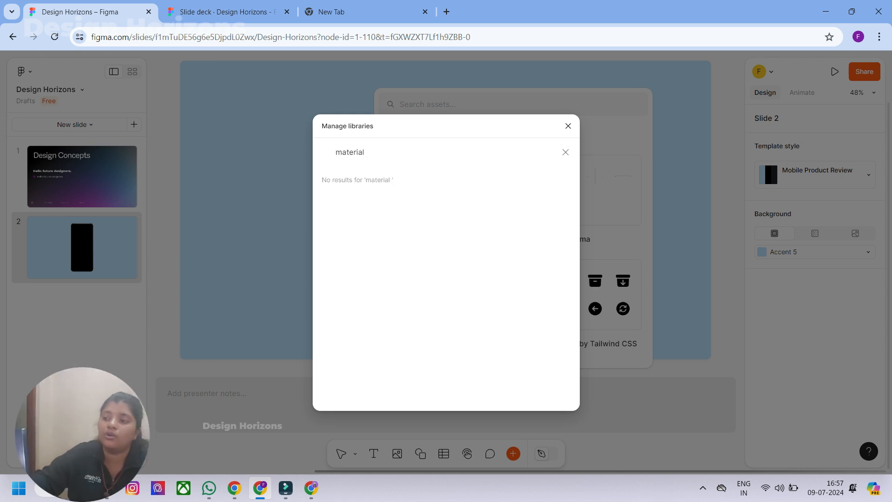
click(568, 126)
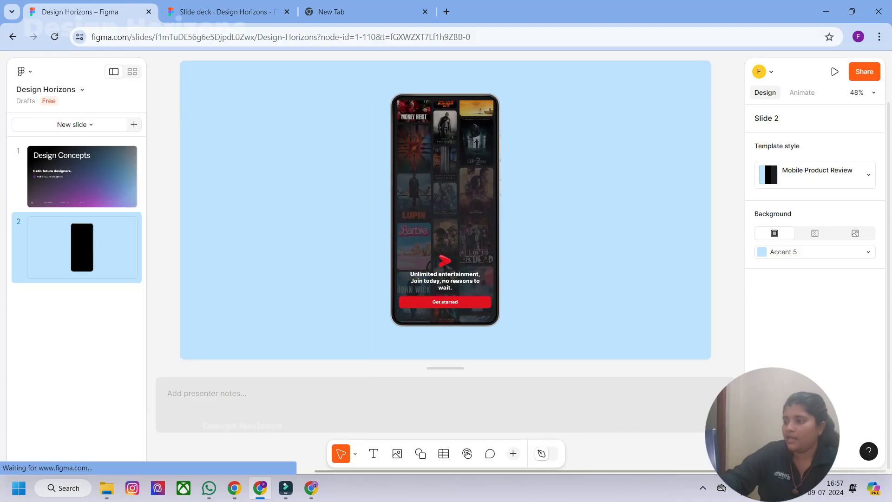
- Add two blank slides after slide 2 and a Goals slide from the Mobile Product Review template
click(133, 124)
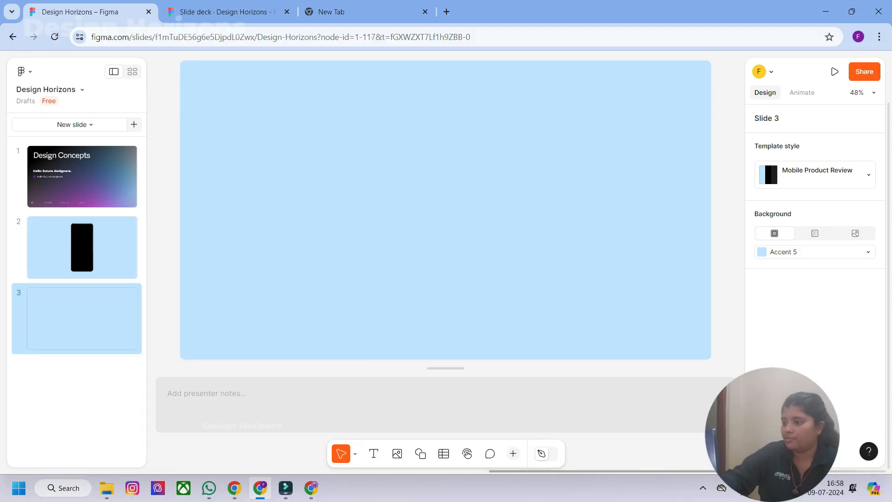
click(134, 124)
click(72, 125)
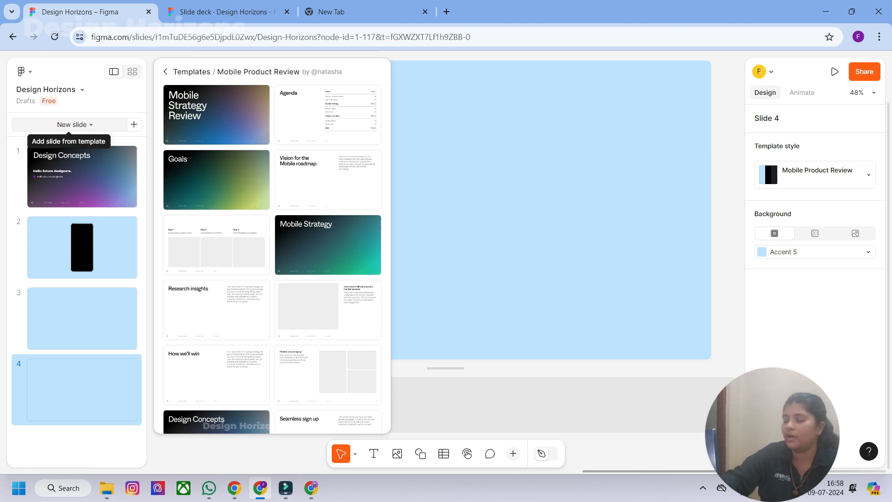
scroll(260, 261, down, 7)
scroll(260, 261, up, 4)
scroll(273, 250, up, 3)
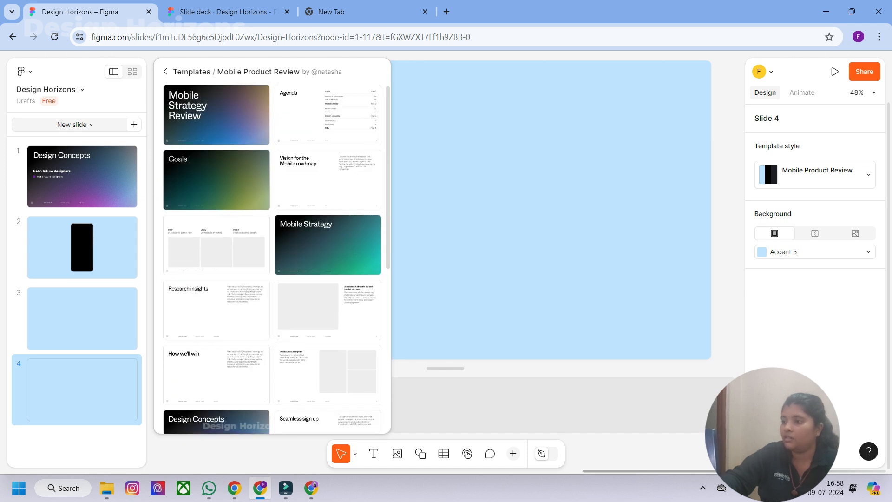
key(Escape)
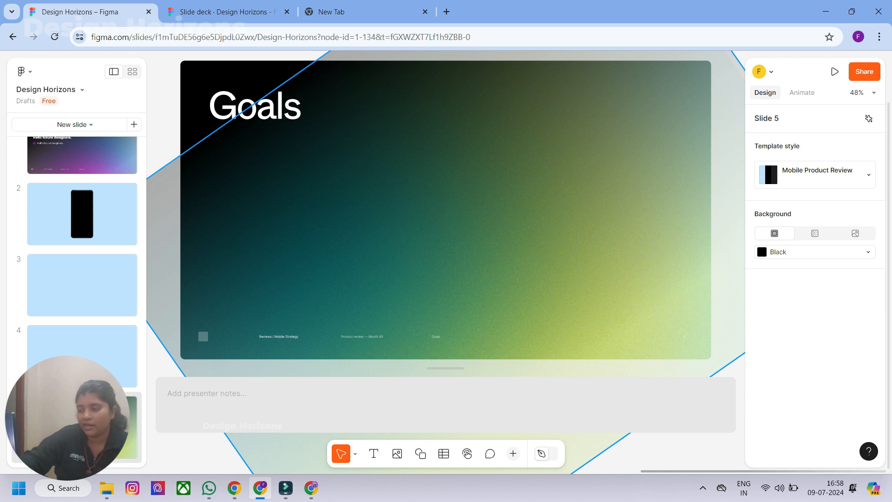
- Enter "Aim" as the presenter note for the Goals slide
text(a)
key(BackSpace)
text(Aim)
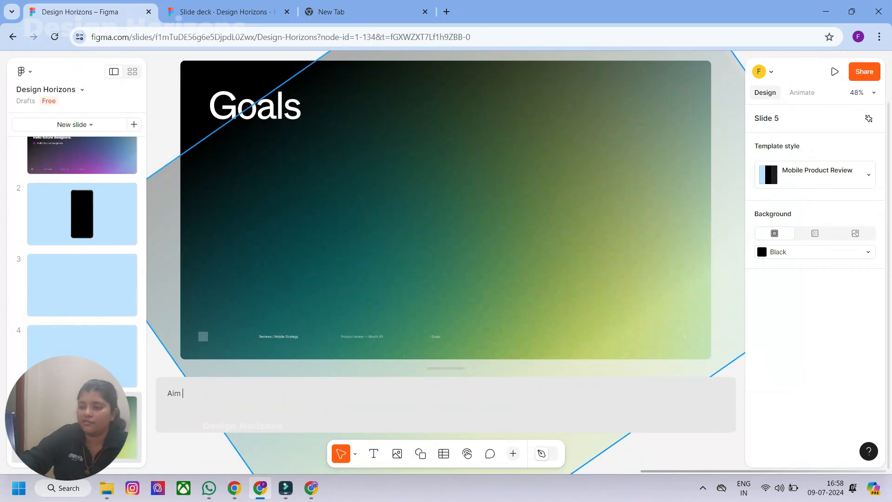
- Start the presentation without notes, view the deck and return to the editor
click(835, 71)
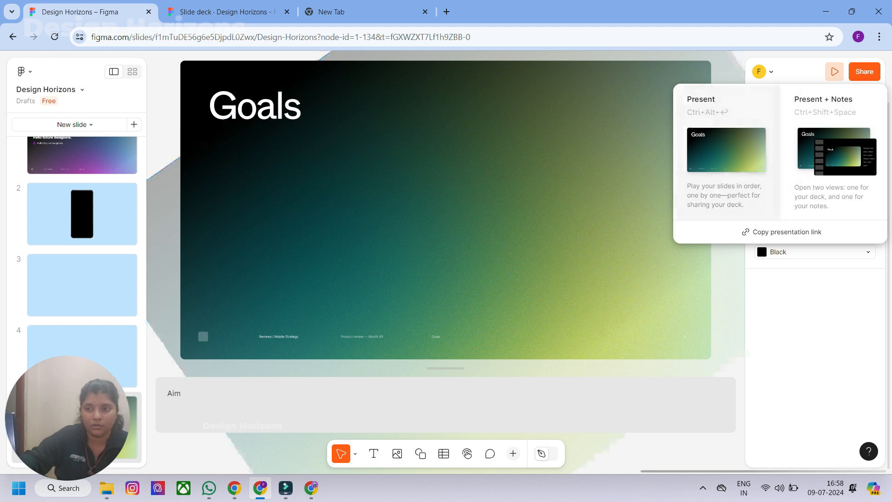
click(726, 151)
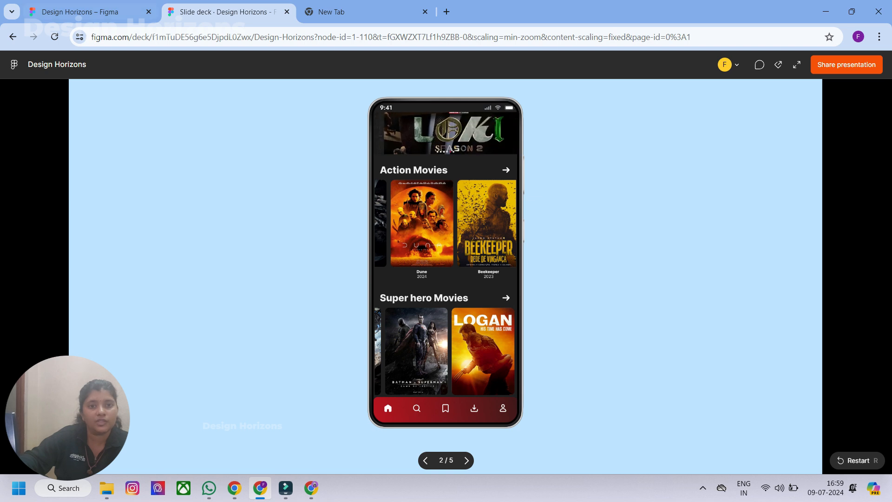
click(88, 12)
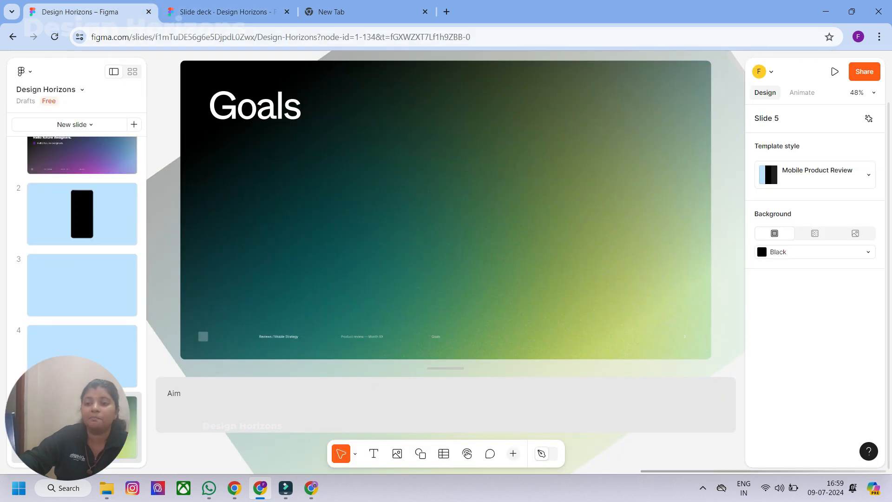
- Present the Goals slide together with its notes and highlight the note text in the presenter view
click(835, 71)
click(834, 151)
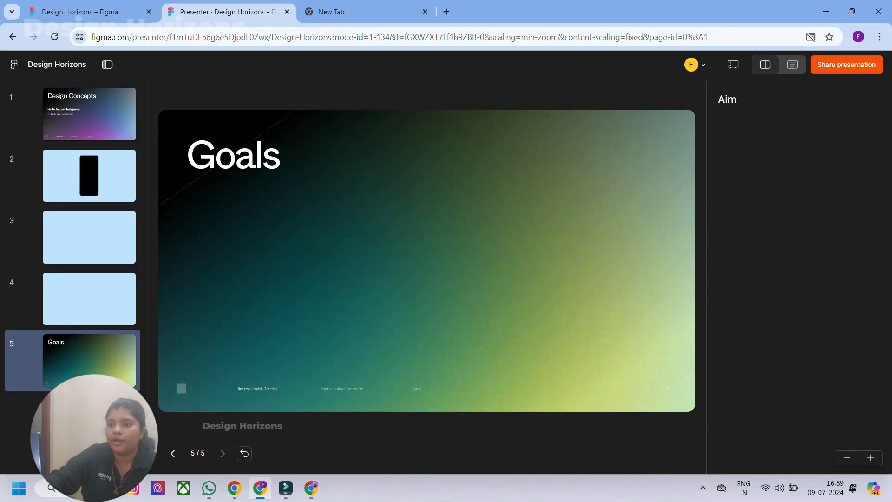
double_click(727, 99)
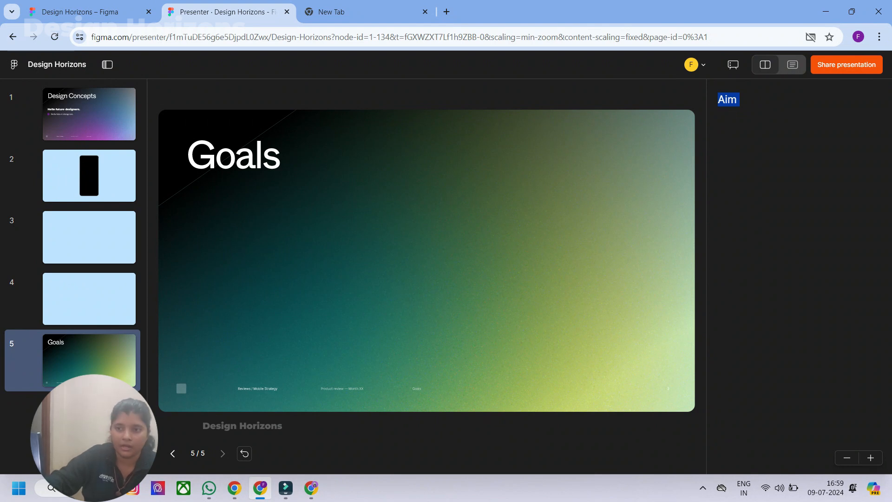
- Compare the presenter view's notes-only and split layouts, and step back two slides in a separate audience view
click(792, 64)
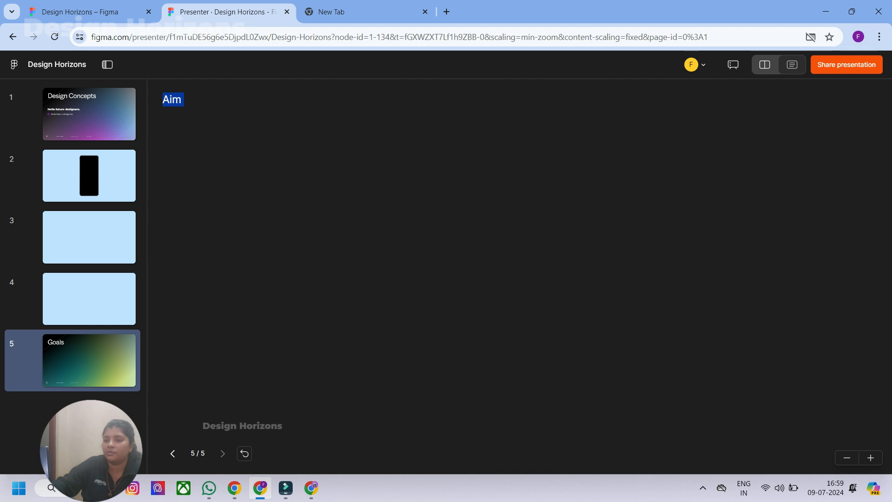
click(765, 65)
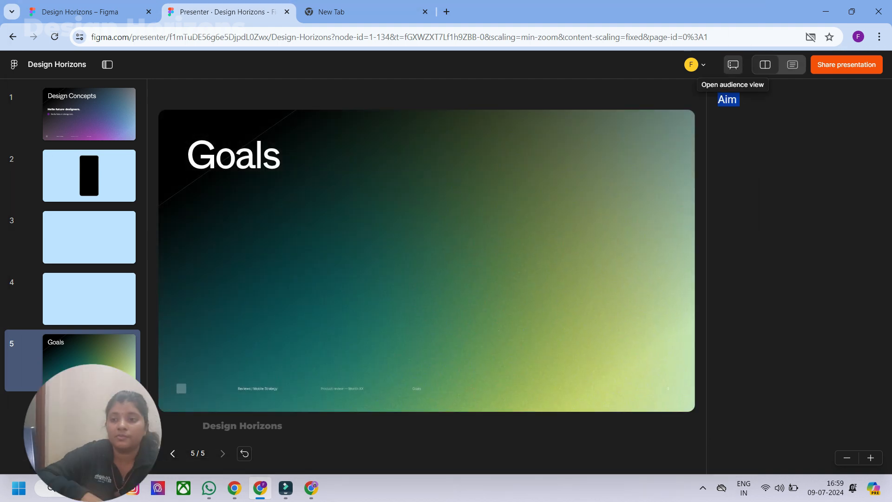
click(733, 64)
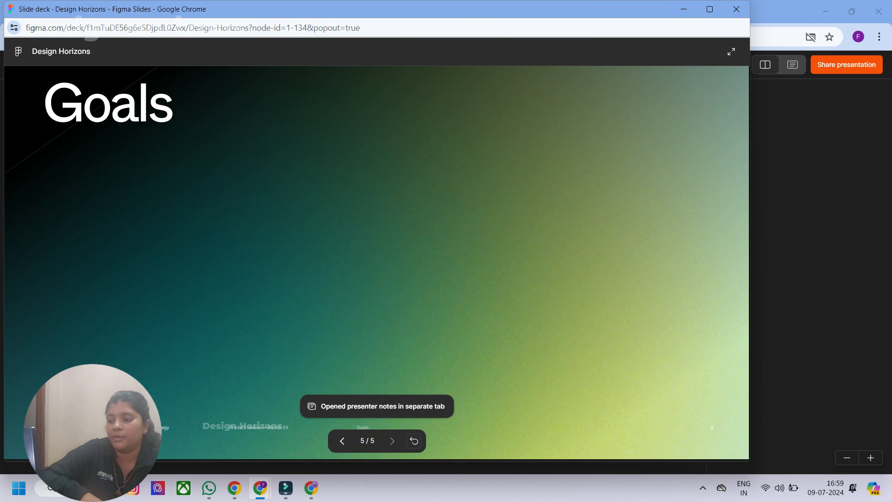
key(Left)
key(Left)
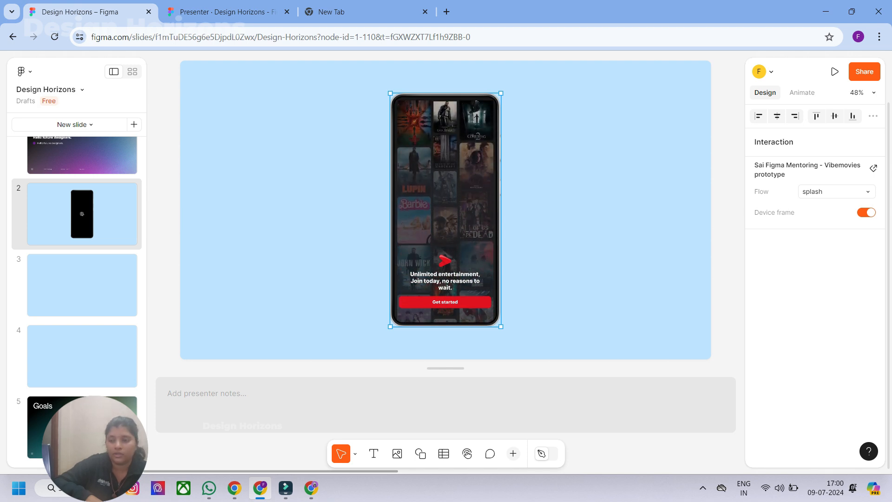
- Try the on board flow for the phone prototype on slide 2, and return it to the splash flow
click(837, 191)
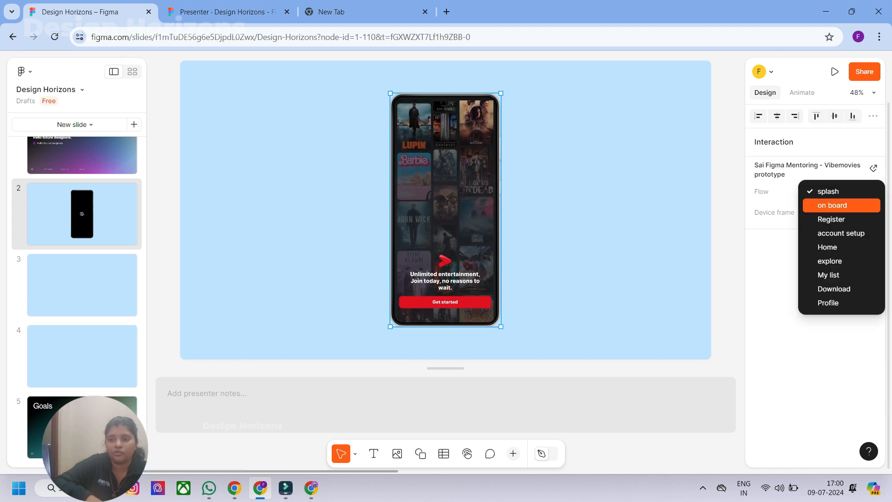
click(832, 205)
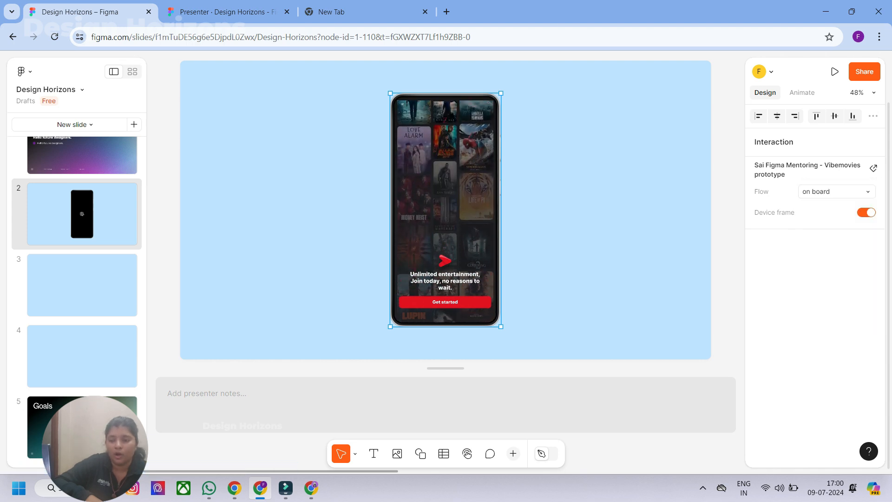
click(837, 191)
click(831, 175)
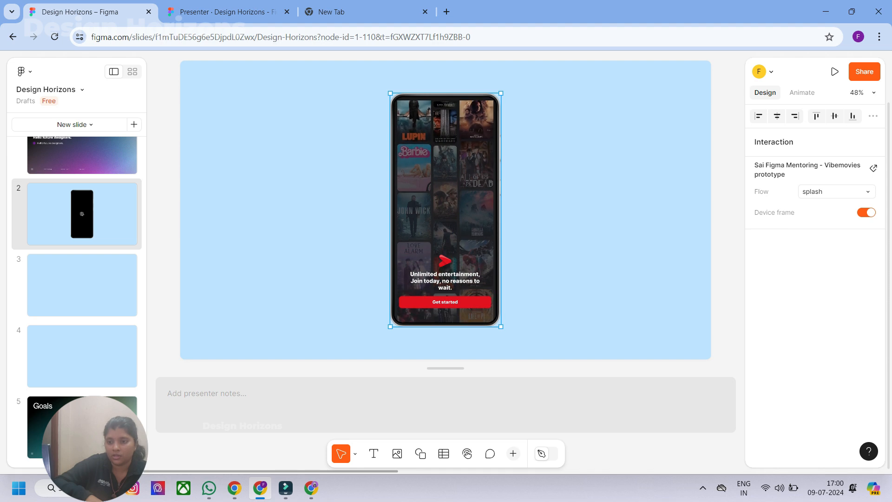
- Set the flow of the phone prototype on slide 2 to Profile and reopen the list of flows
click(837, 192)
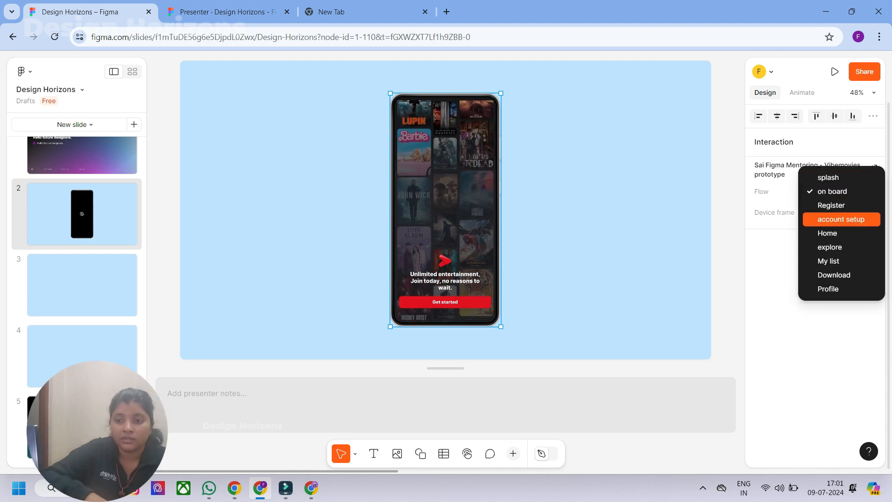
click(832, 289)
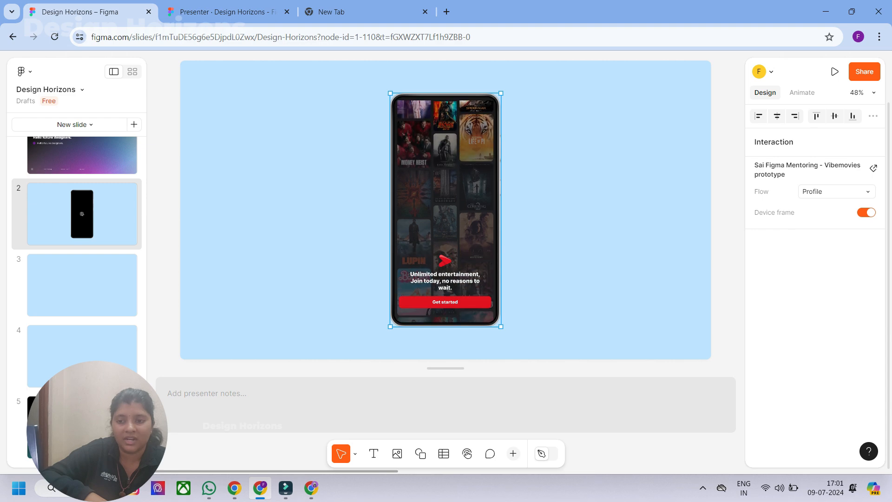
click(836, 192)
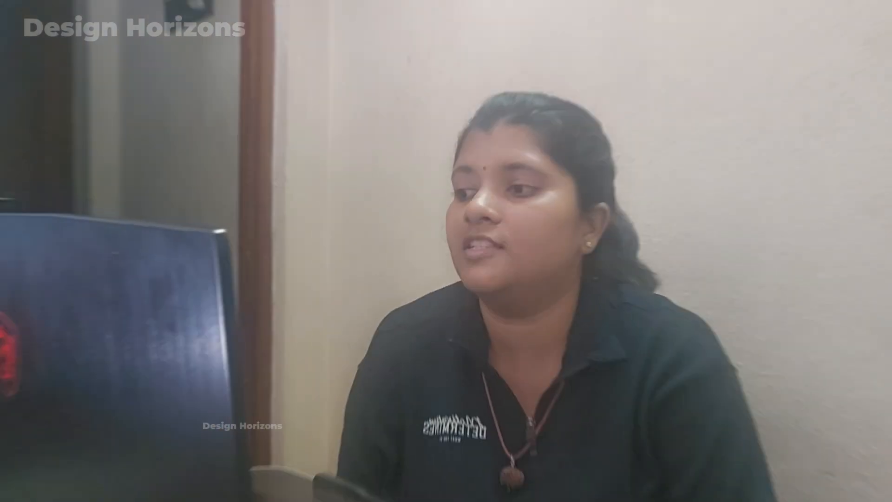